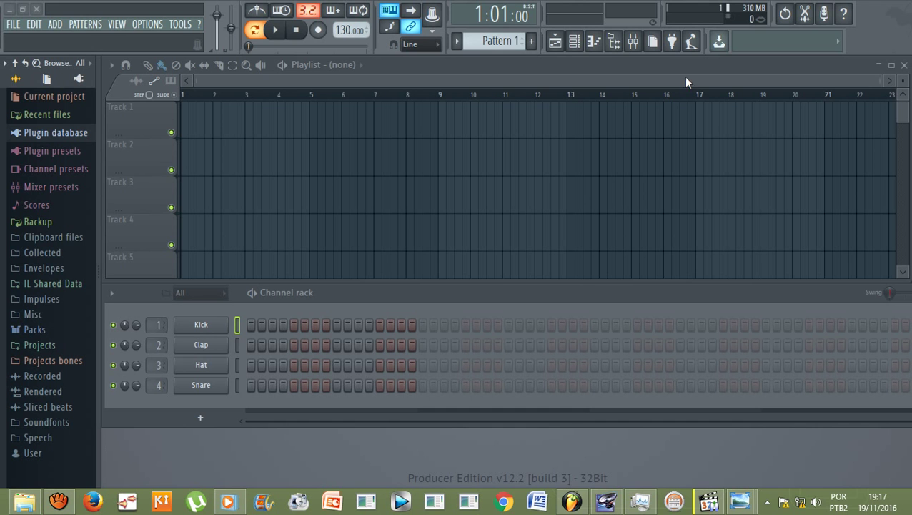
Turn on the metronome
click(256, 10)
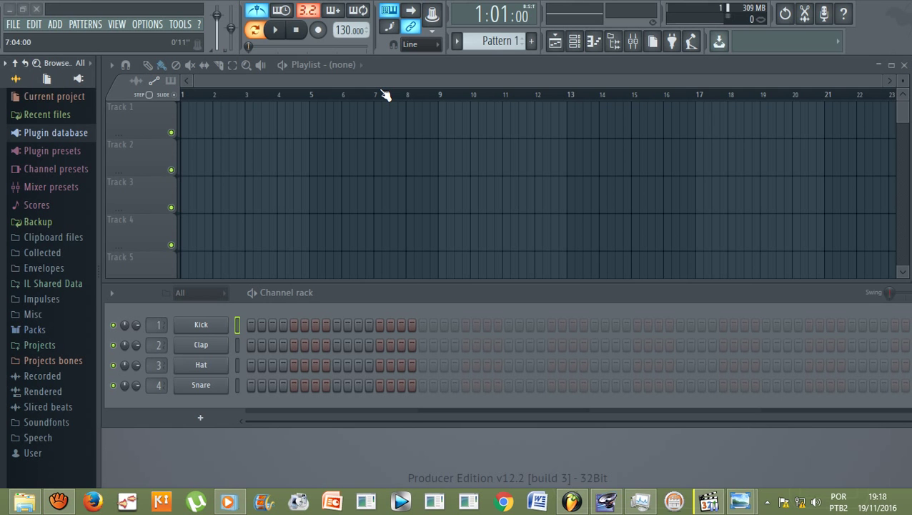
Switch to File Explorer, preview a few seconds of the Break a sweat(130bpm) track, and return to FL Studio
click(25, 501)
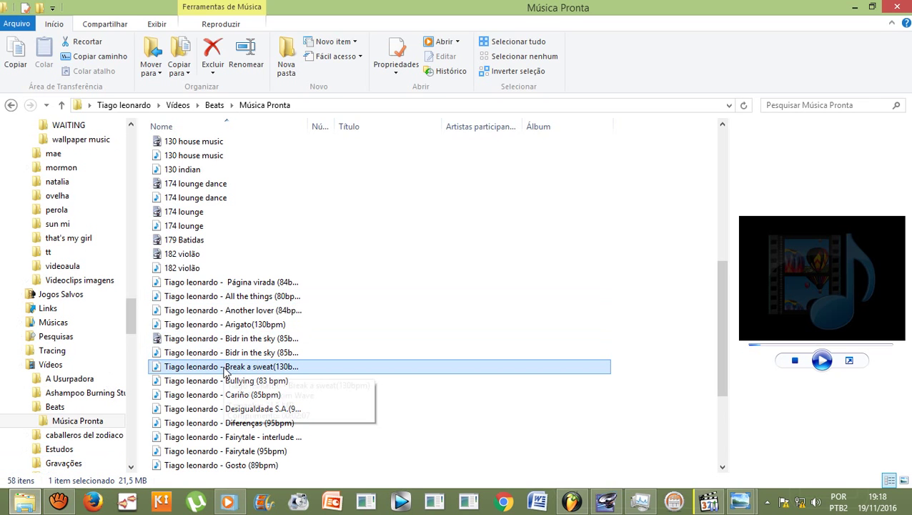
click(824, 361)
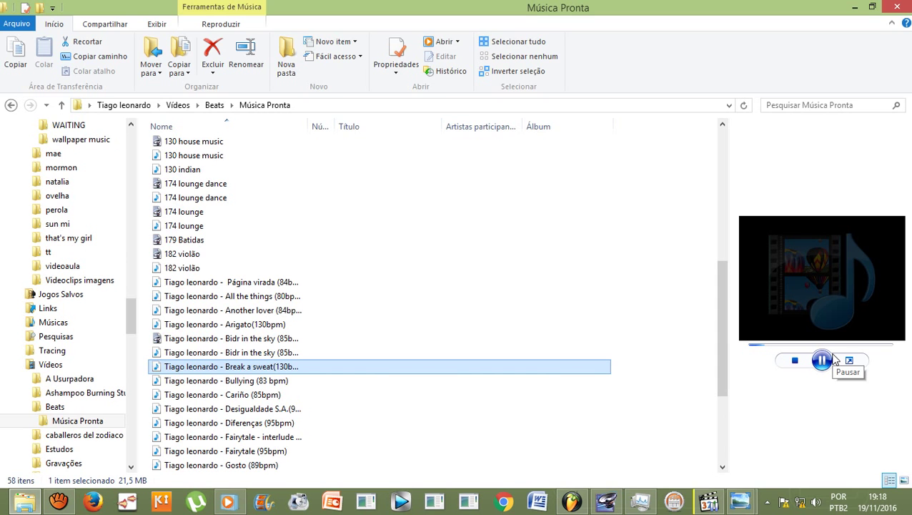
click(797, 361)
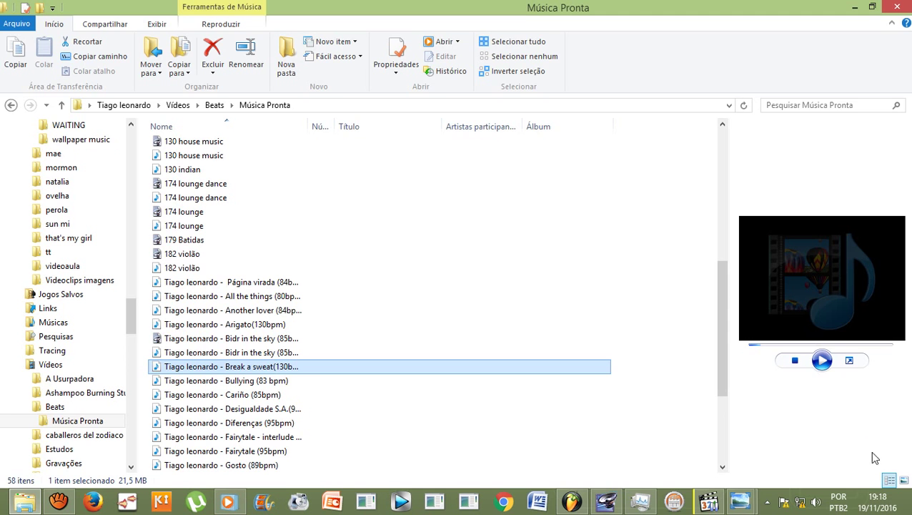
click(585, 502)
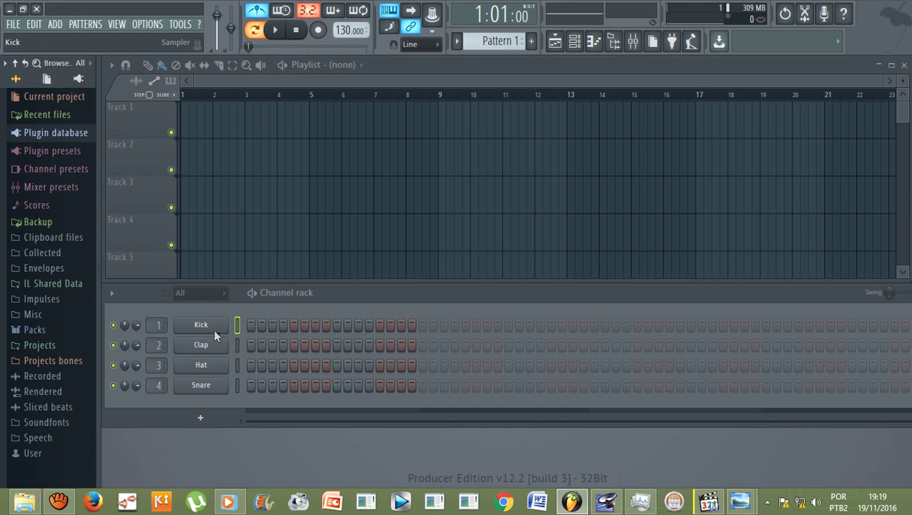
Place unevenly spaced hits along the Kick channel's step row and play the pattern against the metronome
click(251, 325)
click(337, 326)
click(412, 325)
click(422, 325)
click(444, 325)
click(518, 325)
click(562, 325)
click(605, 325)
click(659, 325)
click(765, 326)
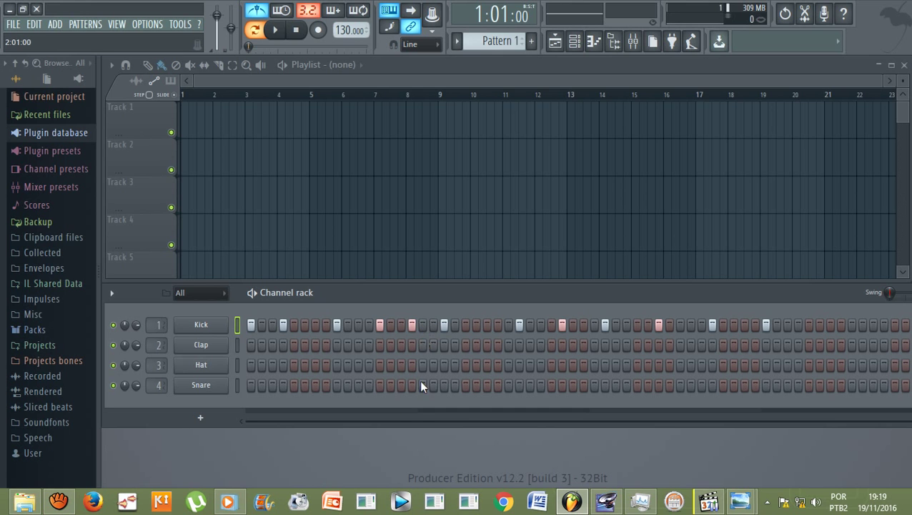
click(276, 31)
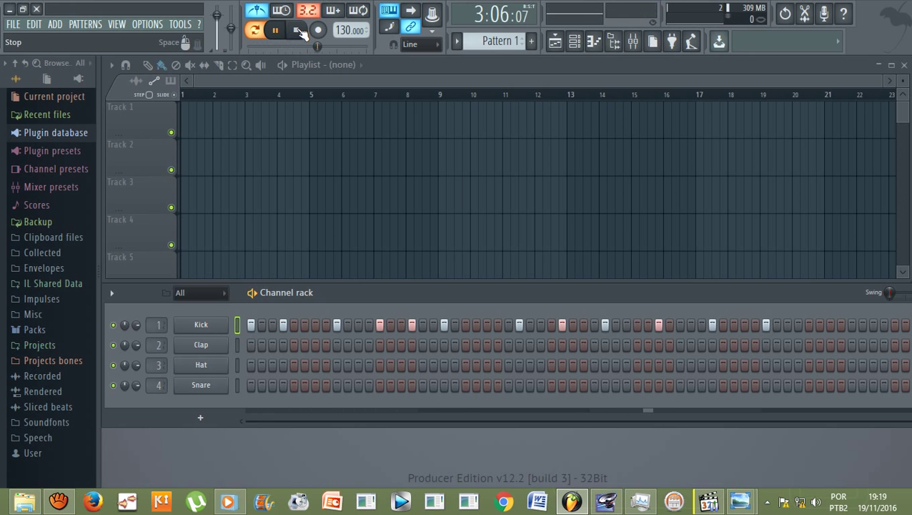
click(298, 33)
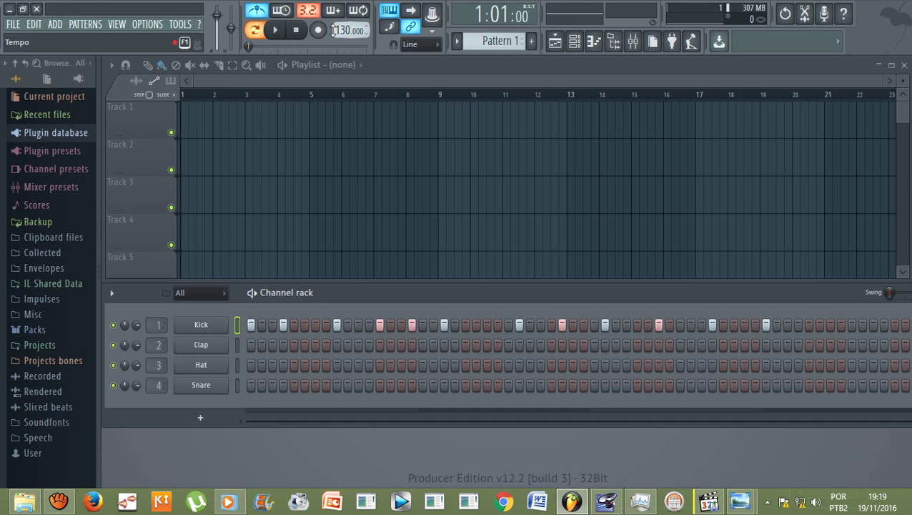
Fill the Kick channel on every 4 steps and play the pattern against the metronome
right_click(202, 326)
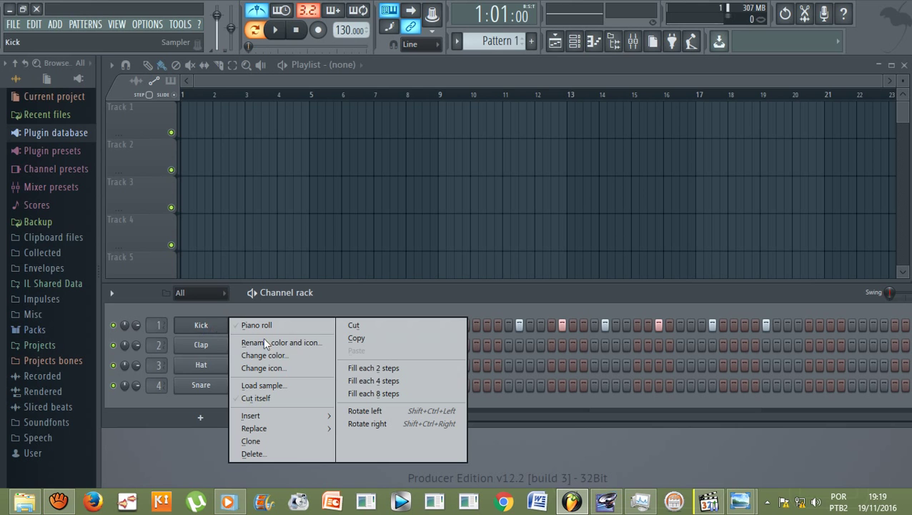
click(398, 379)
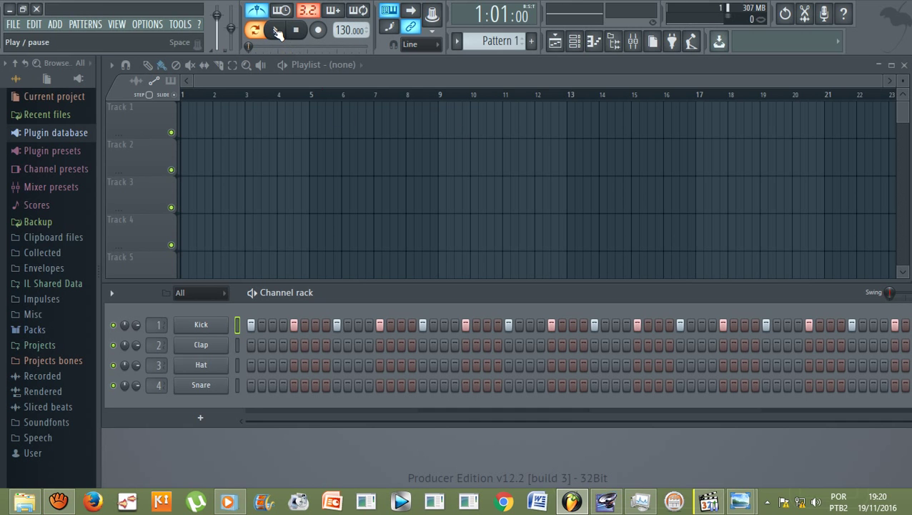
click(276, 31)
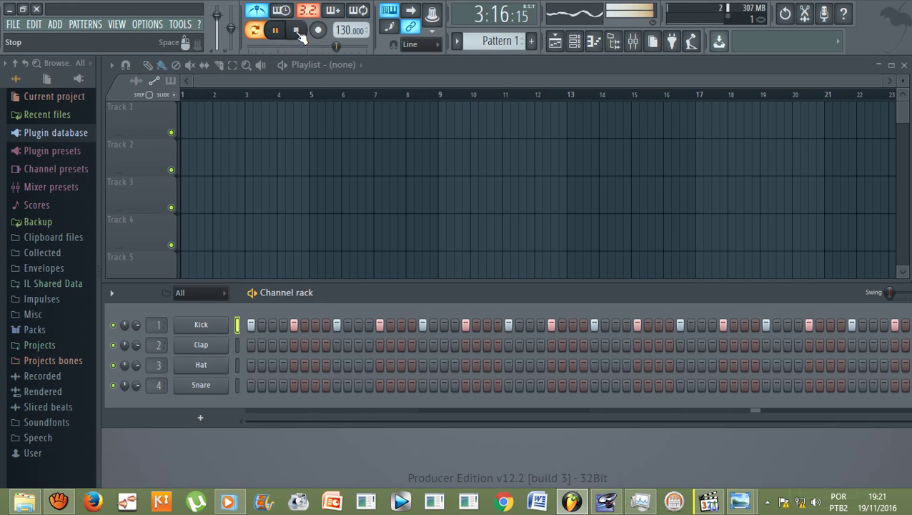
click(297, 32)
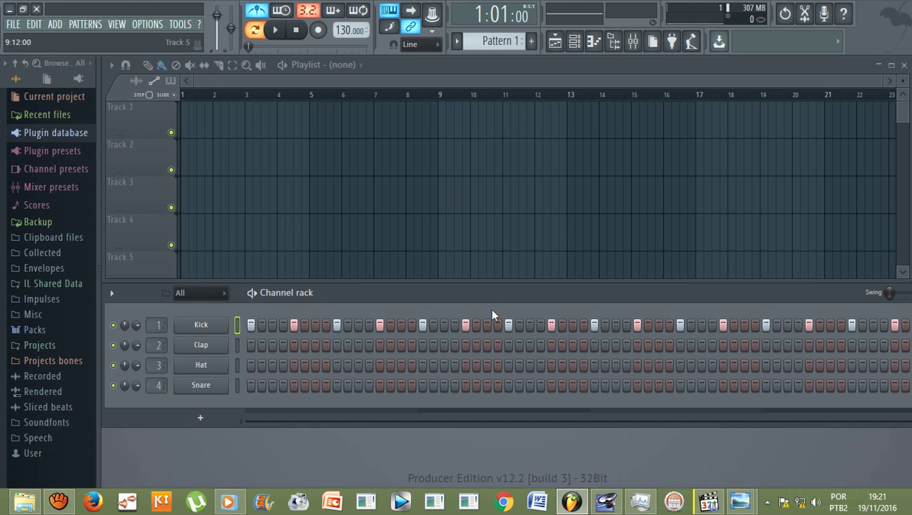
Mute the Kick channel and play the pattern to hear only the metronome
click(113, 325)
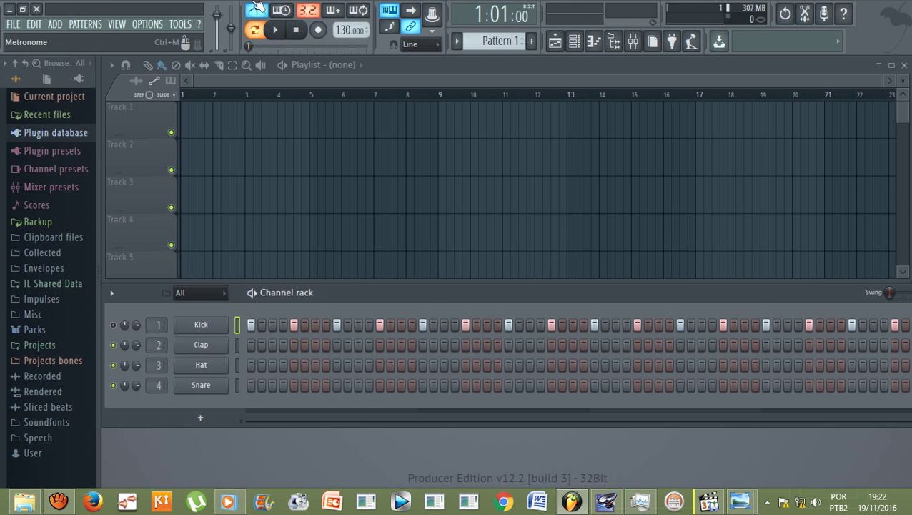
click(278, 32)
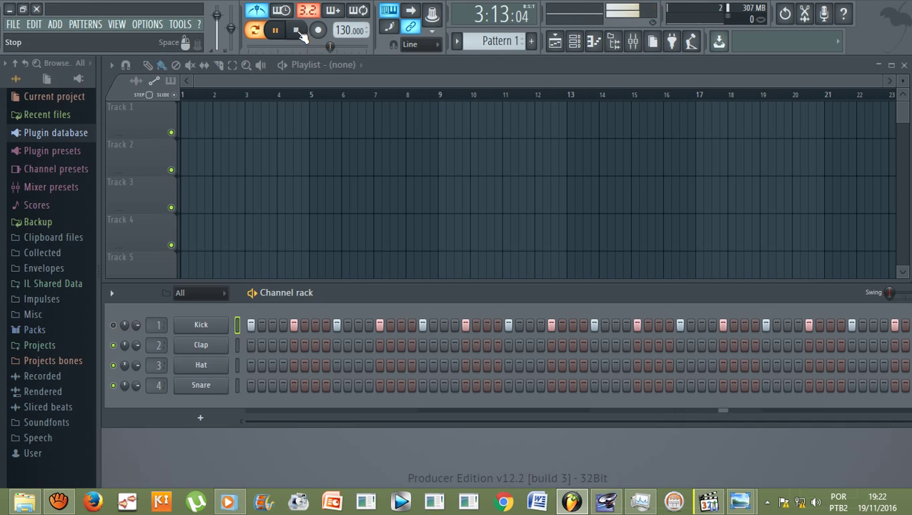
click(298, 31)
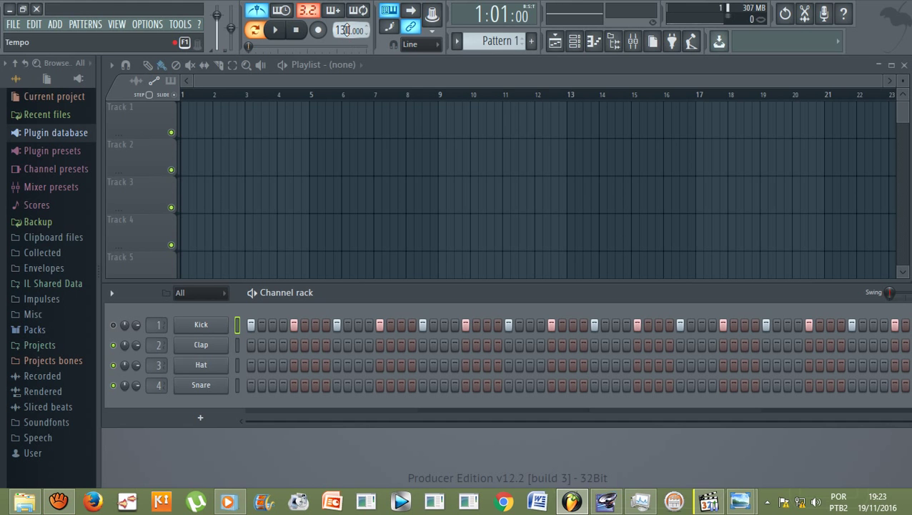
Lower the project tempo to 85 BPM
scroll(346, 30, down, 3)
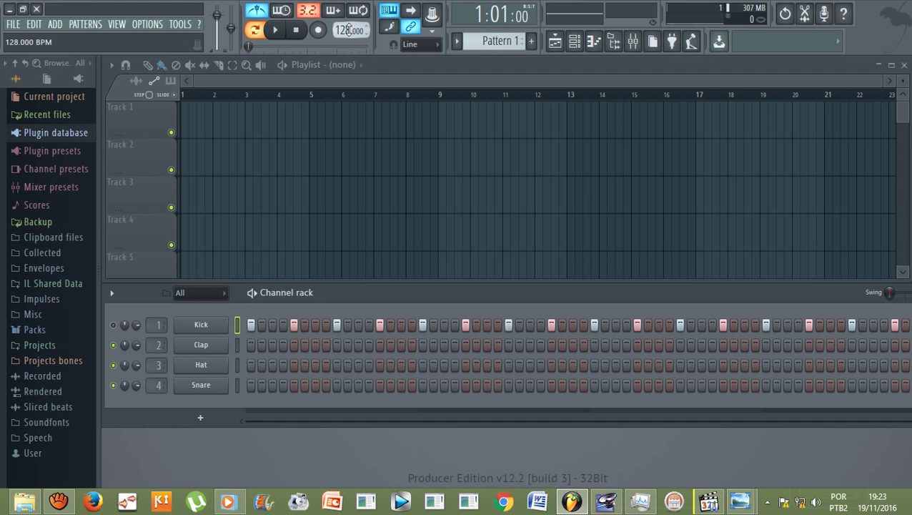
scroll(336, 29, down, 1)
scroll(336, 30, down, 7)
scroll(336, 29, down, 5)
scroll(333, 29, down, 20)
scroll(334, 29, down, 9)
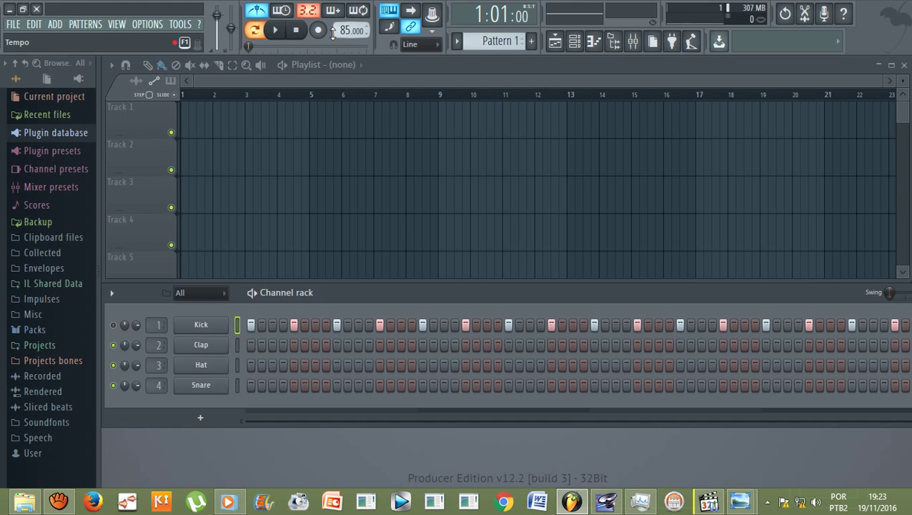
Sweep the project tempo up and down, ending back at 85 BPM
scroll(338, 30, up, 7)
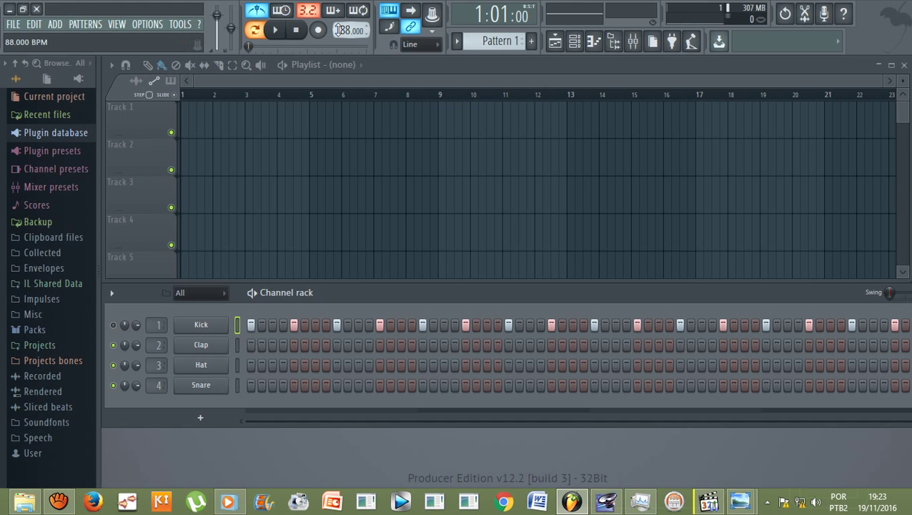
scroll(338, 30, up, 13)
scroll(339, 30, up, 8)
scroll(336, 30, up, 9)
scroll(334, 30, down, 13)
scroll(335, 30, down, 6)
scroll(334, 30, up, 3)
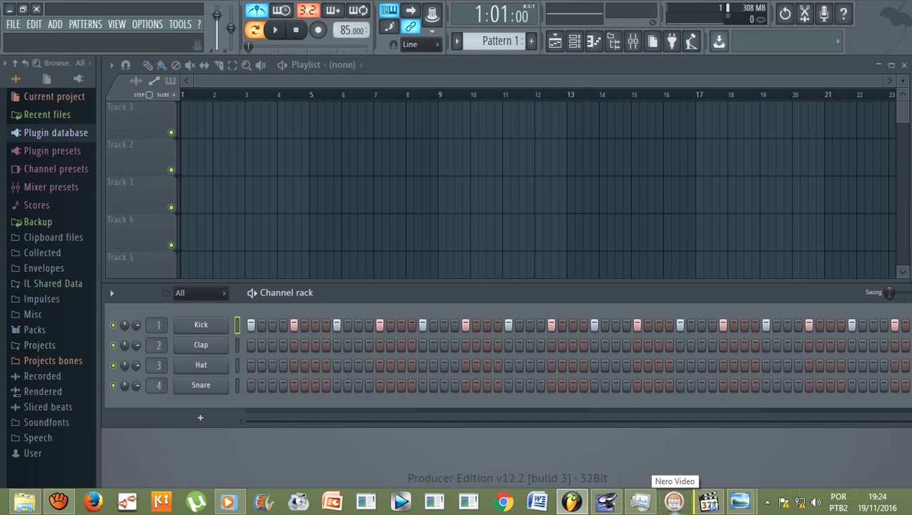
Play the kick pattern at 85 BPM with the metronome on, and stop playback
key(space)
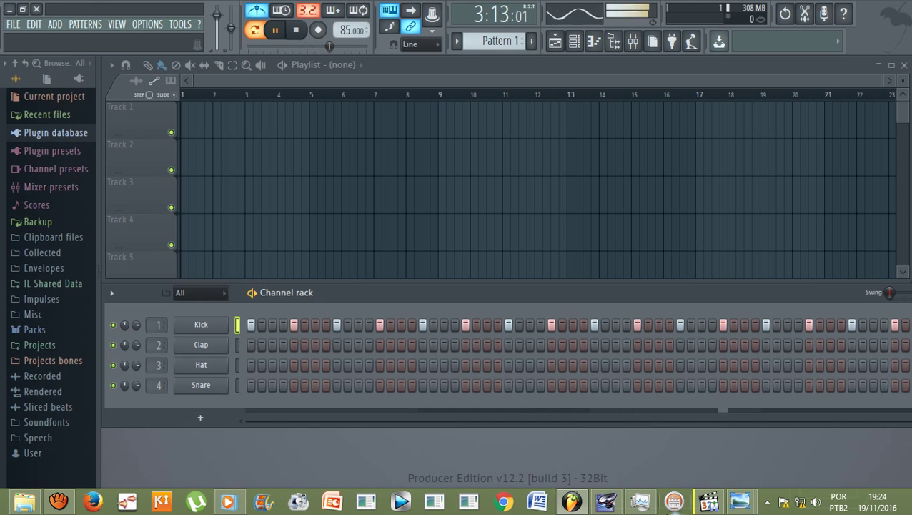
key(space)
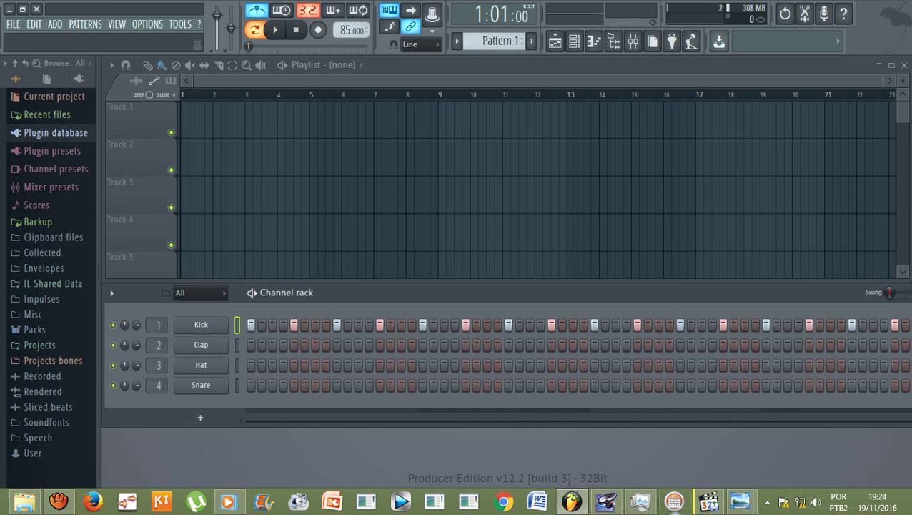
Toggle the metronome, leave it off, and play the kick pattern without it
mouse_move(632, 510)
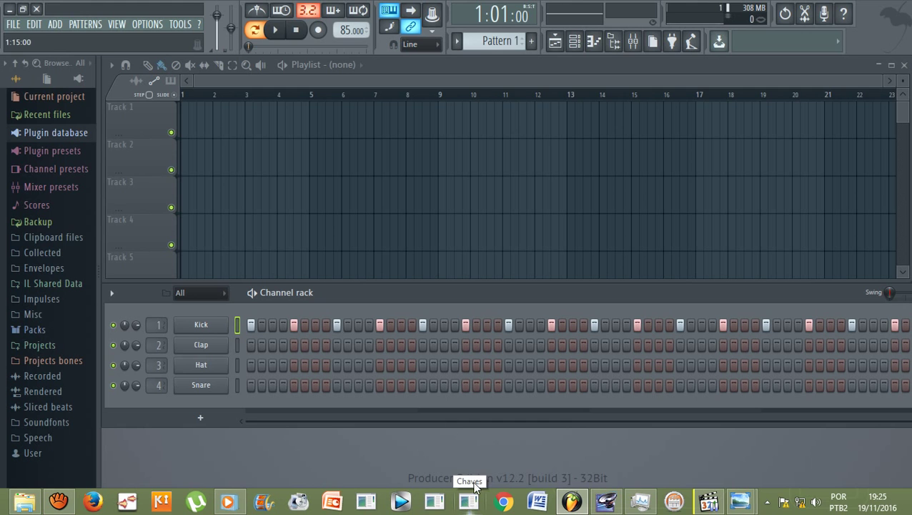
key(ctrl+m)
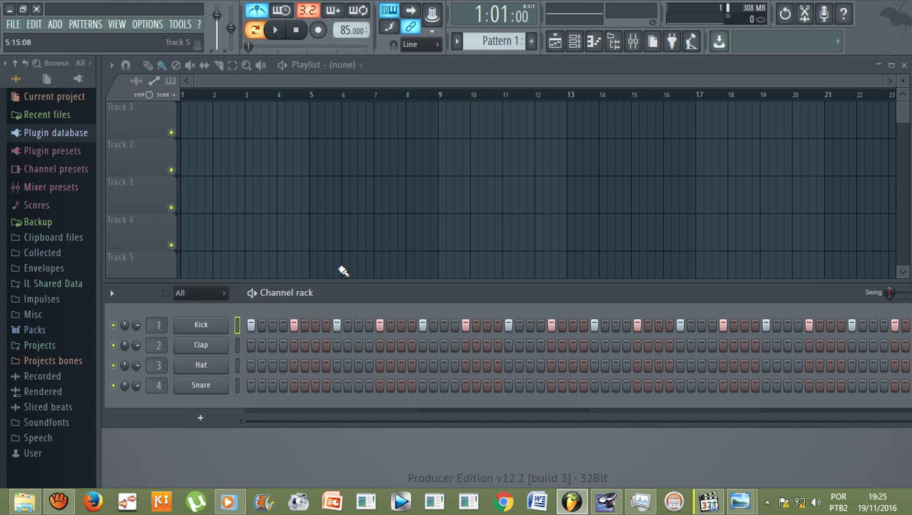
click(257, 10)
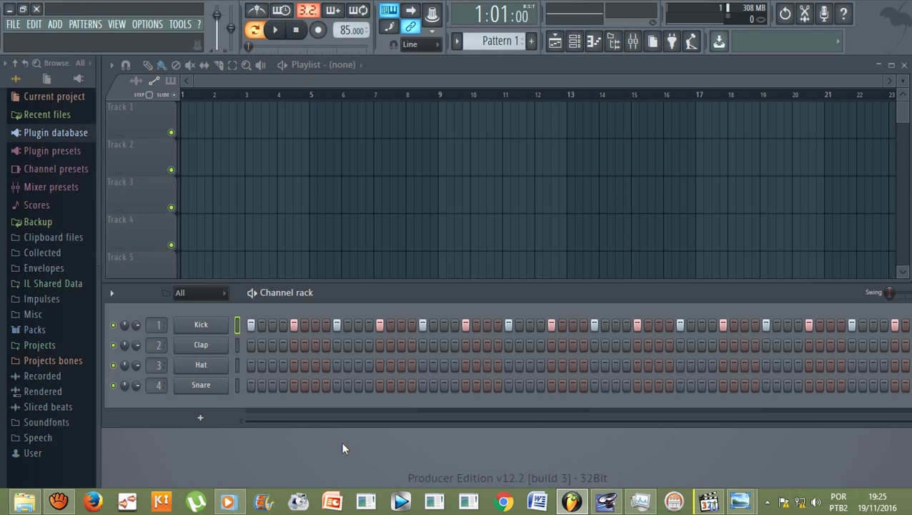
key(space)
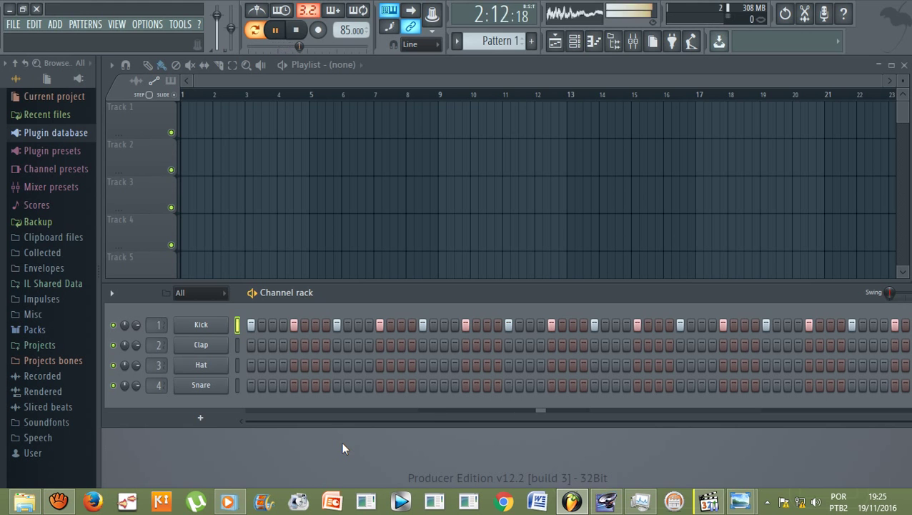
key(space)
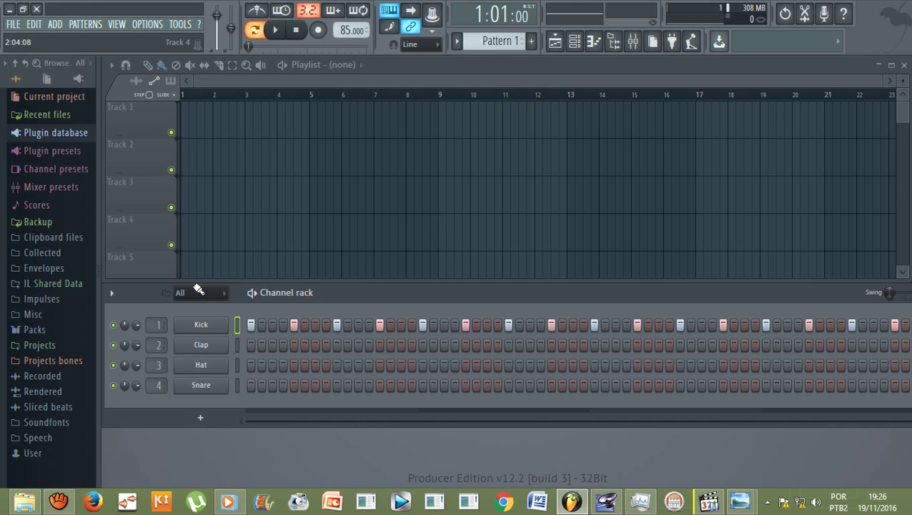
Widen the Name column in File Explorer and load the Break a sweat(130bpm) track into Edison on the Master track
click(26, 503)
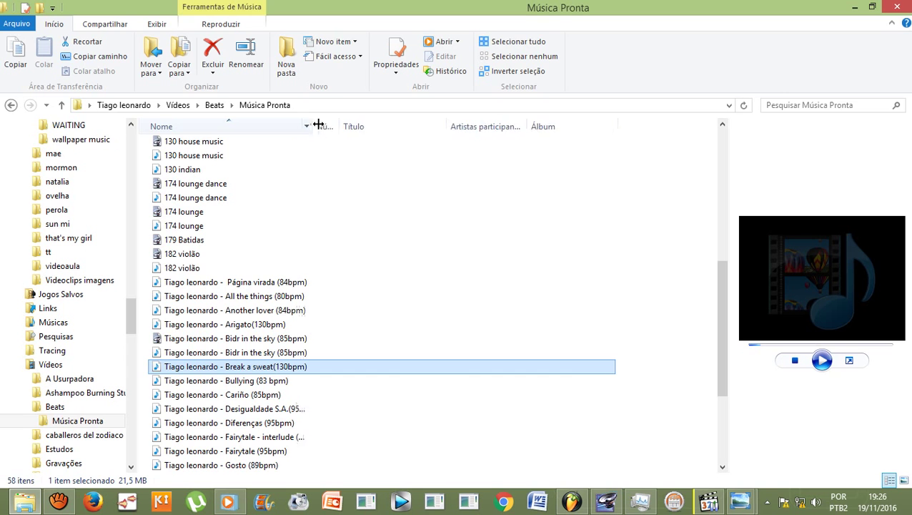
drag(311, 125, 437, 125)
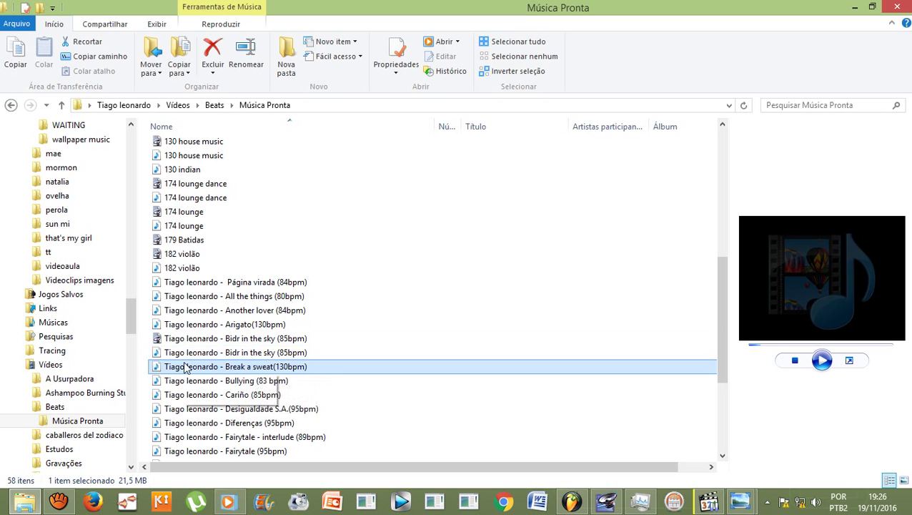
drag(167, 370, 802, 12)
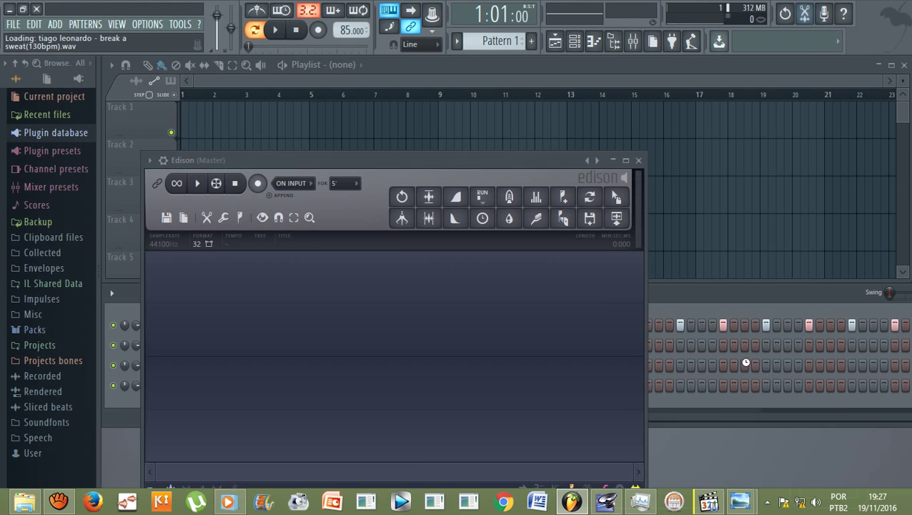
drag(328, 162, 367, 124)
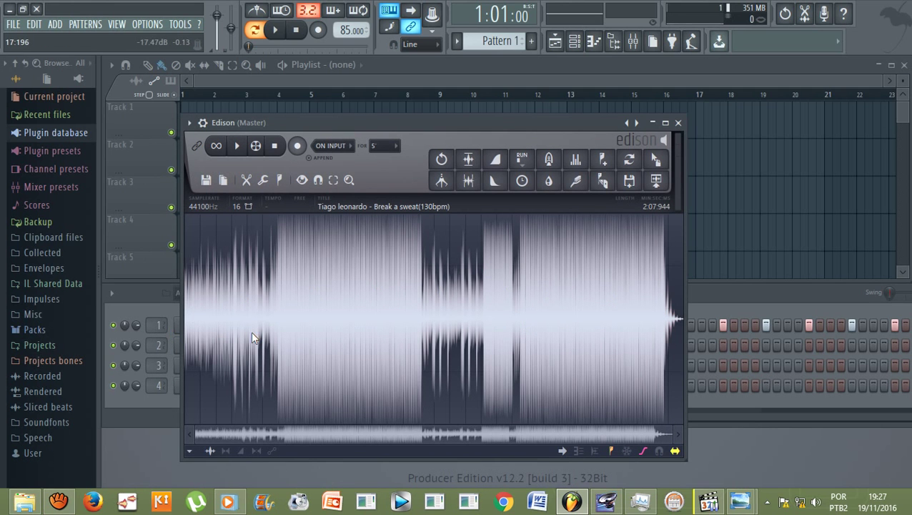
Open the track's sample properties in Edison and autodetect its tempo using the detection for songs with constant tempo
click(225, 181)
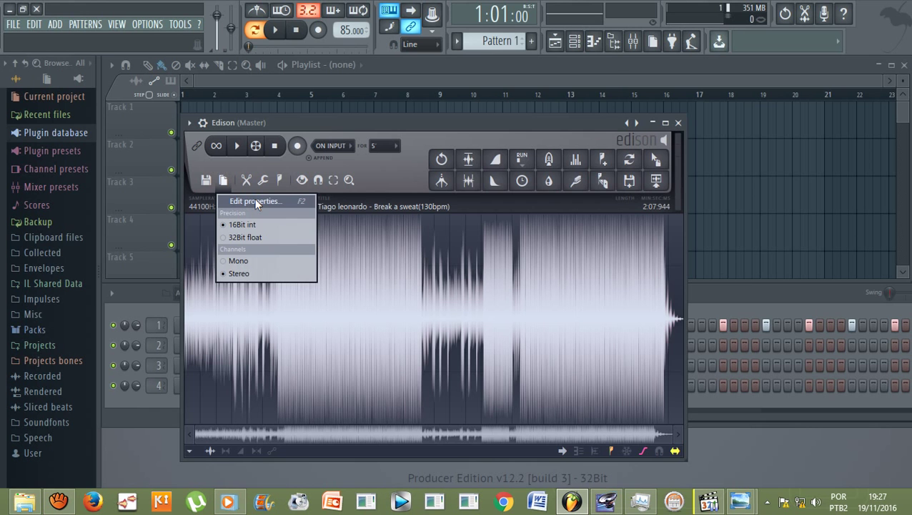
click(255, 202)
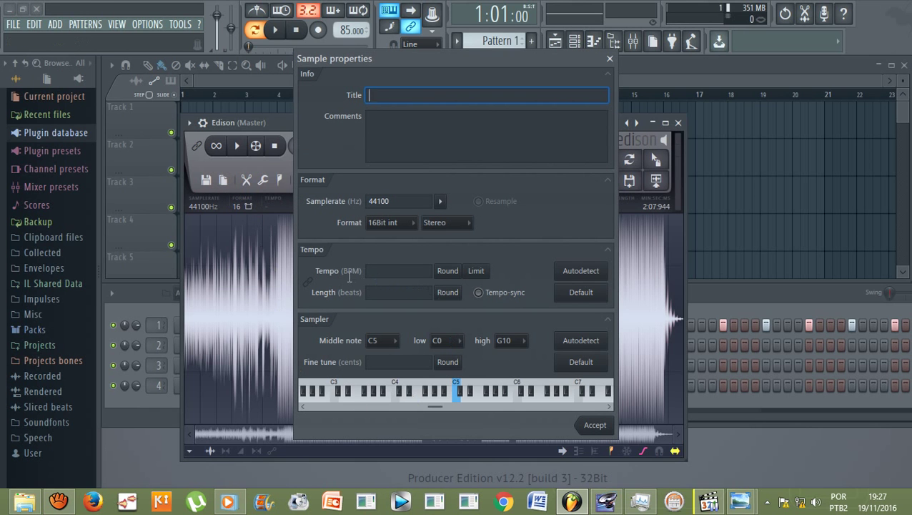
click(398, 270)
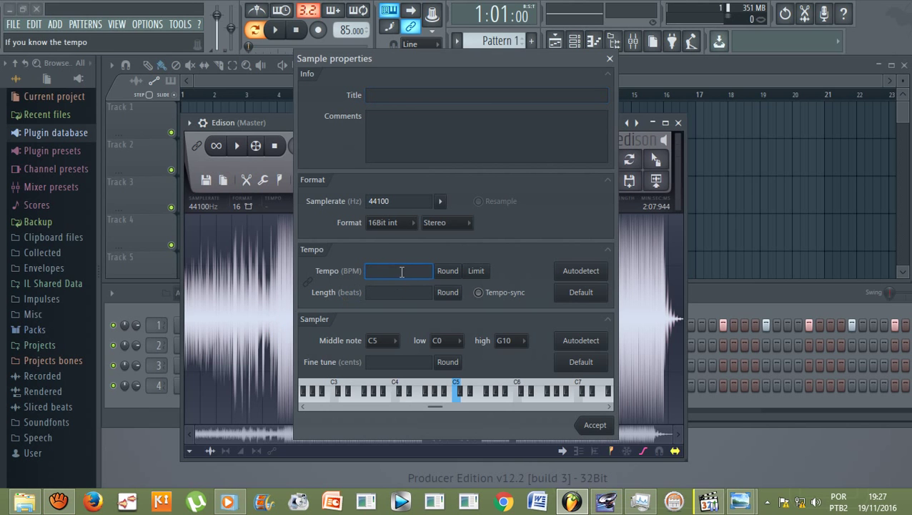
click(391, 292)
click(409, 203)
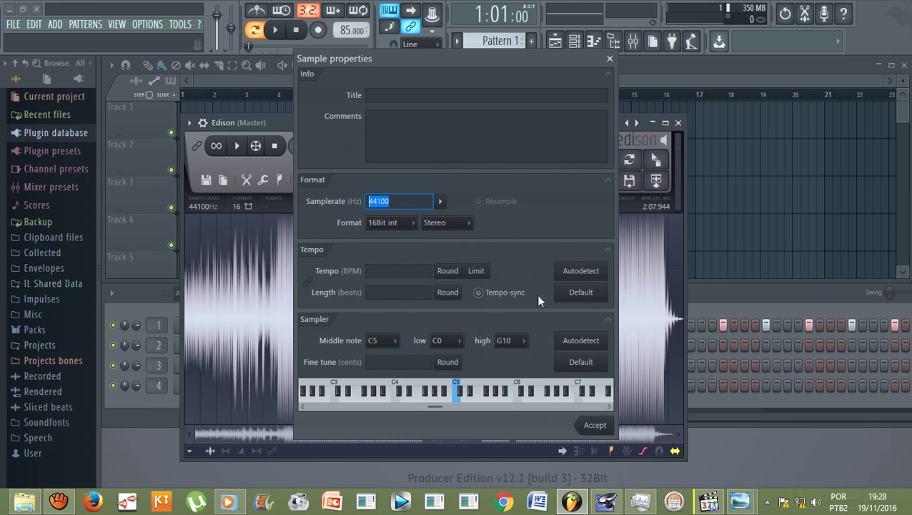
click(392, 270)
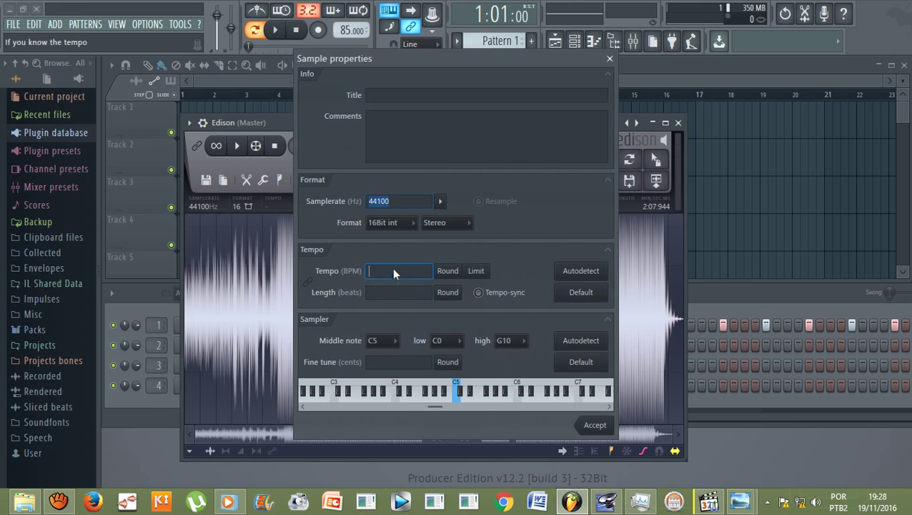
click(581, 273)
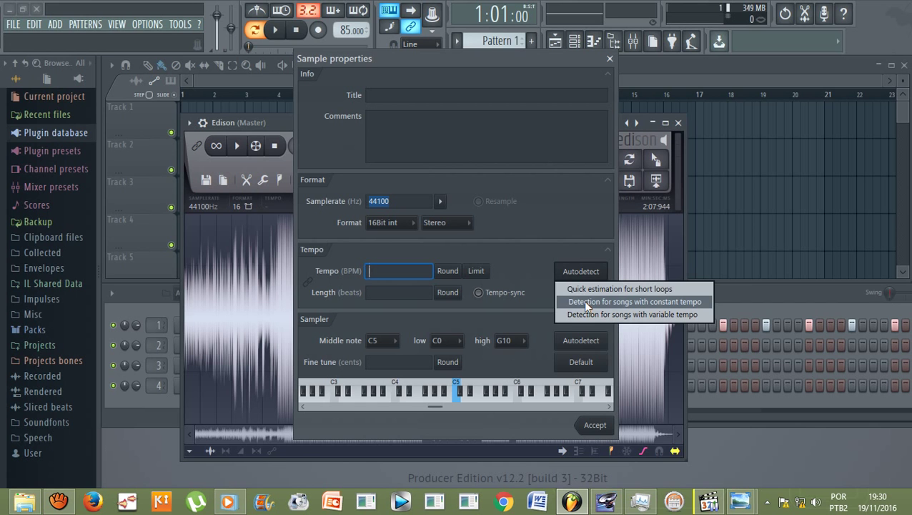
click(585, 301)
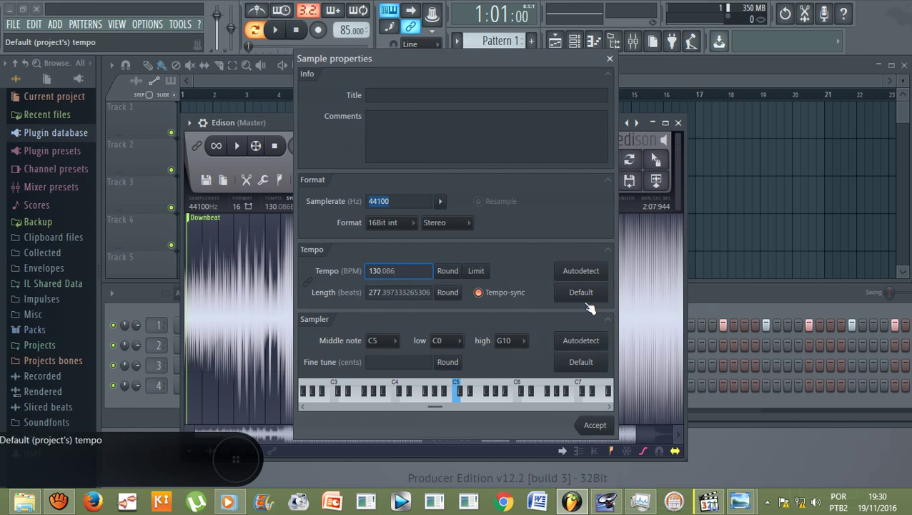
Highlight the whole-number part of the detected tempo and compare it with the BPM in the track's file name in File Explorer
click(371, 270)
mouse_move(371, 271)
mouse_down()
mouse_move(401, 270)
mouse_move(371, 271)
mouse_up()
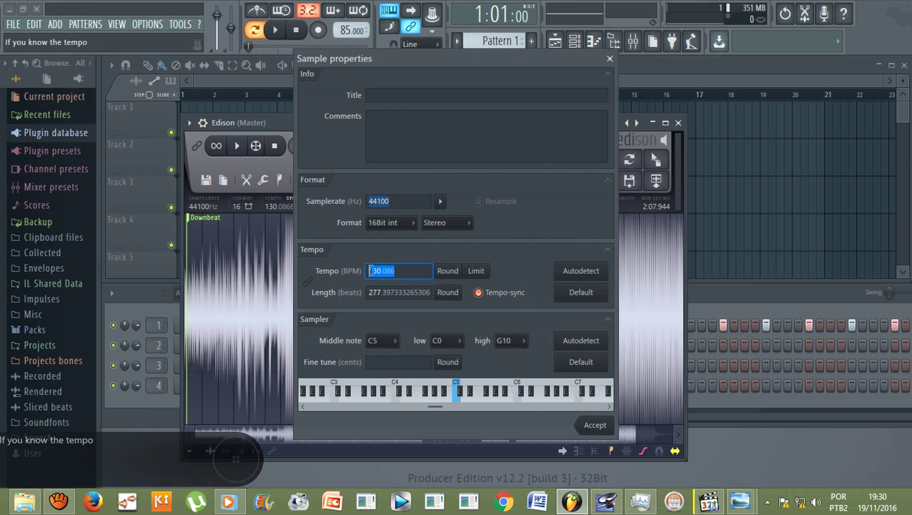
click(392, 275)
mouse_move(383, 270)
mouse_down()
mouse_move(408, 275)
mouse_move(383, 271)
mouse_up()
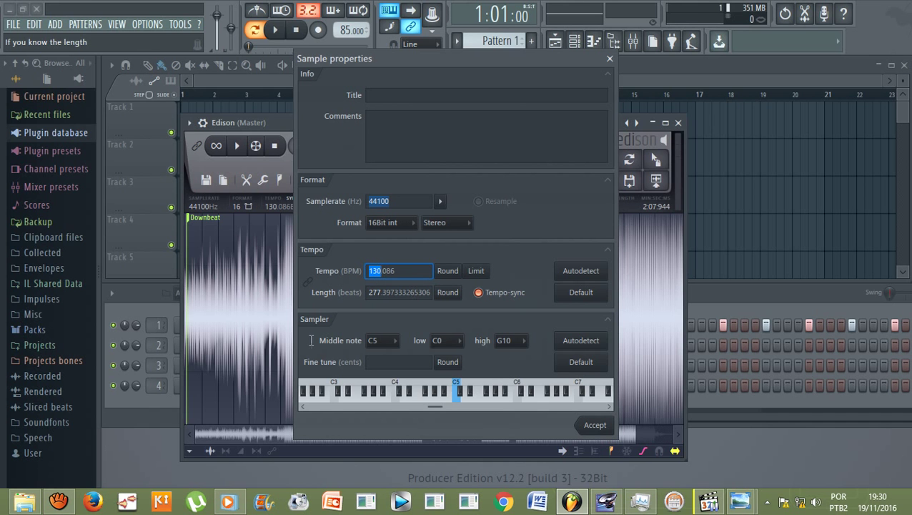
click(25, 502)
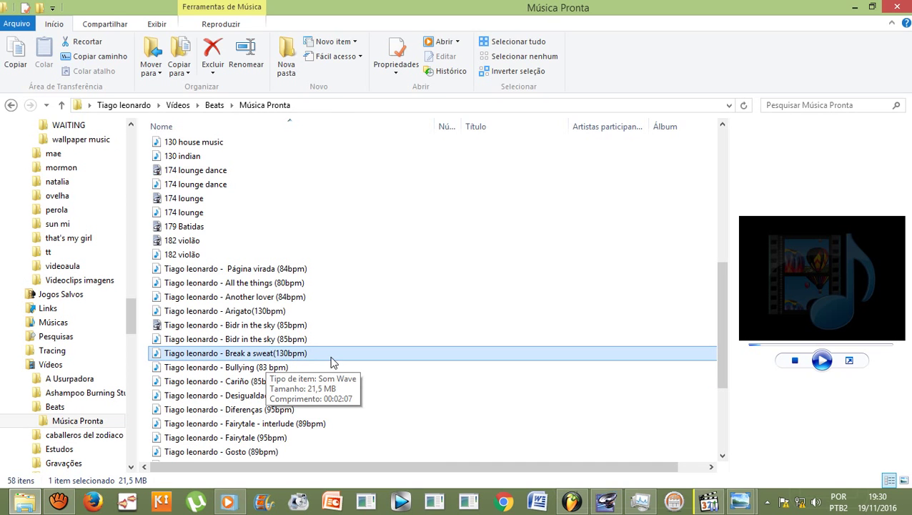
click(606, 502)
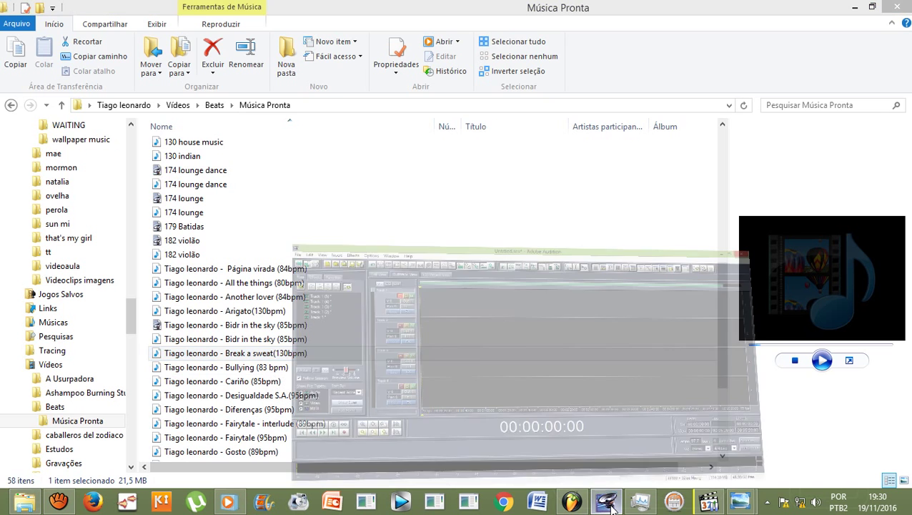
click(572, 501)
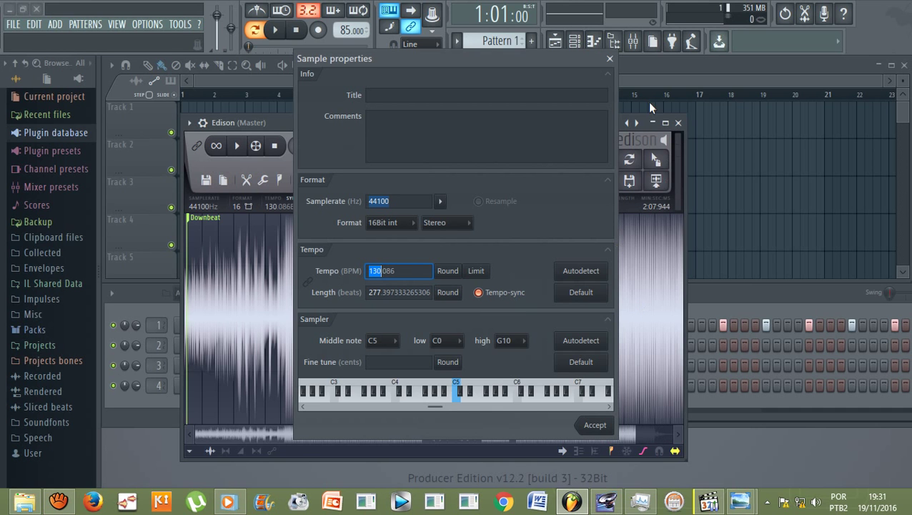
Close the sample properties and Edison, and load the Break a sweat(130bpm) track from File Explorer into Edison again
click(610, 60)
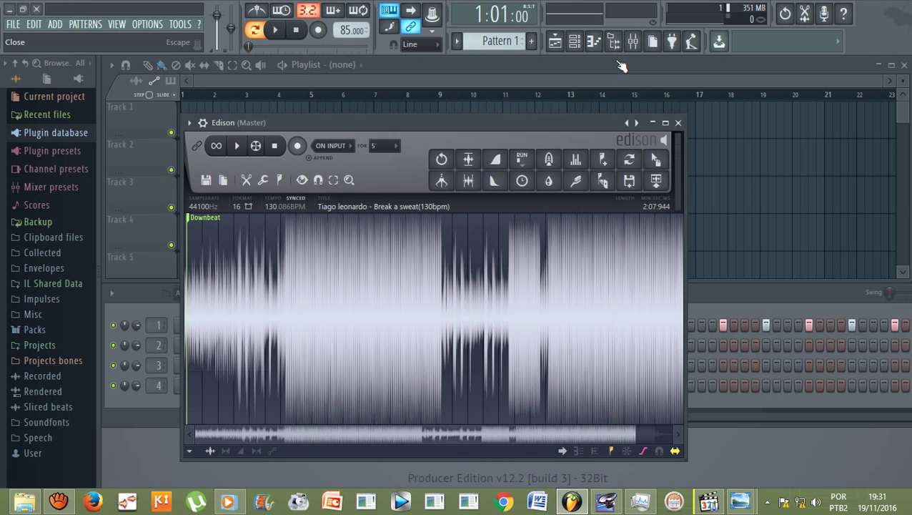
click(677, 122)
click(25, 500)
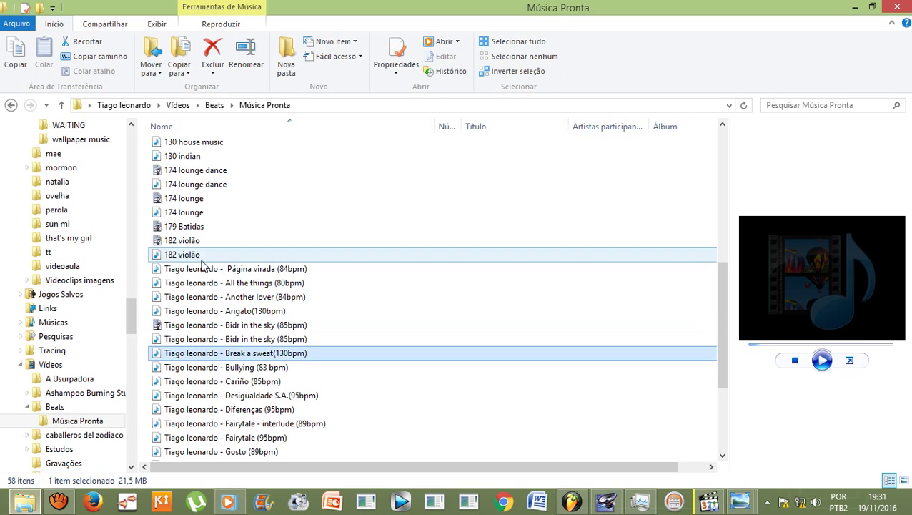
scroll(179, 357, up, 1)
drag(170, 355, 802, 14)
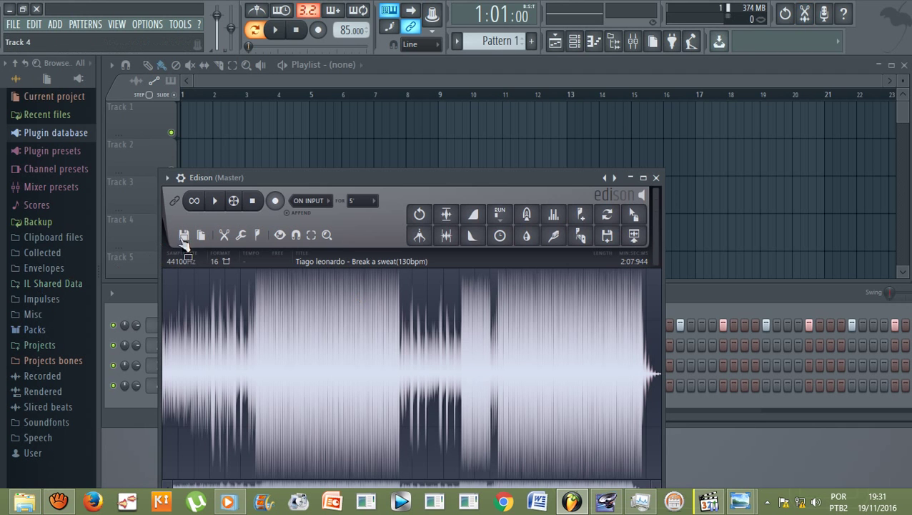
Autodetect the reloaded track's tempo with the constant-tempo song detection in its sample properties, and close the properties and Edison
click(202, 235)
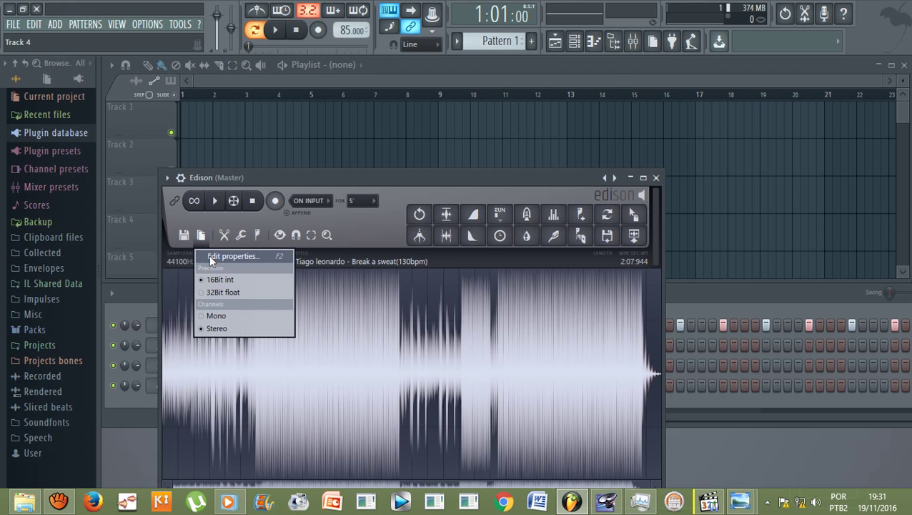
click(211, 259)
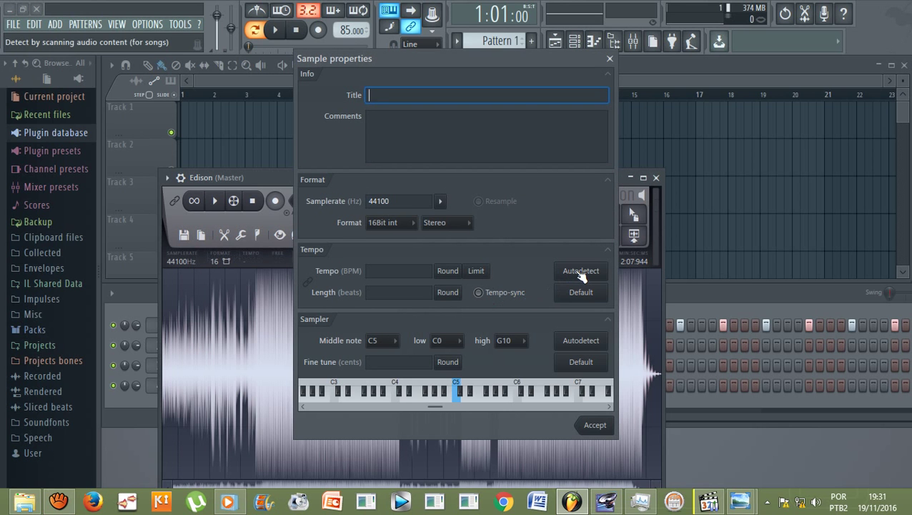
click(580, 276)
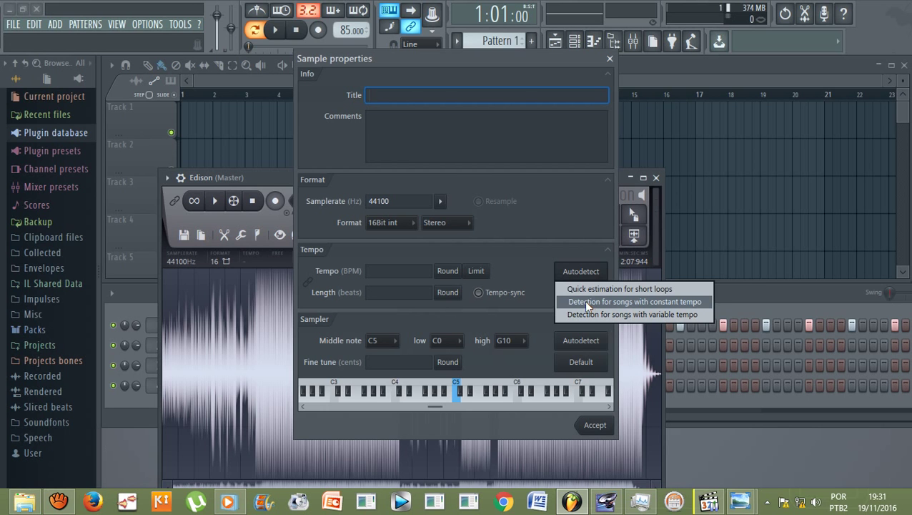
click(583, 300)
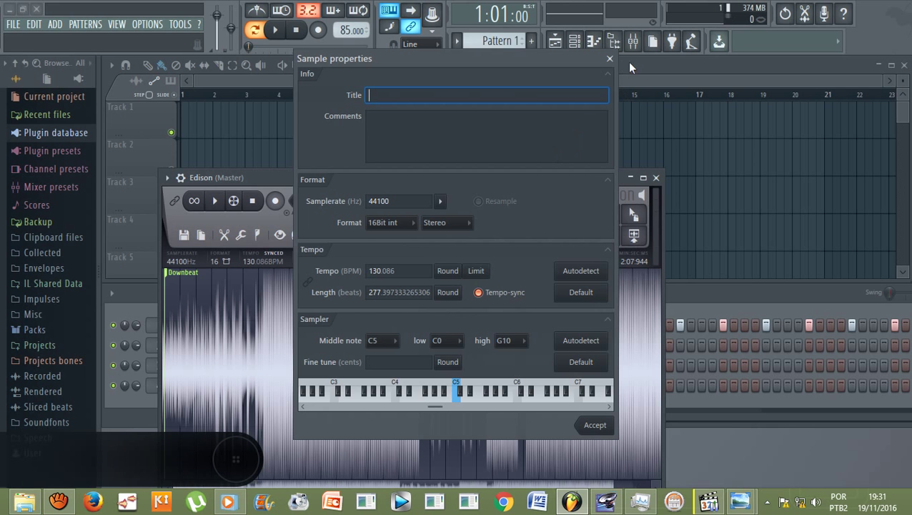
click(611, 59)
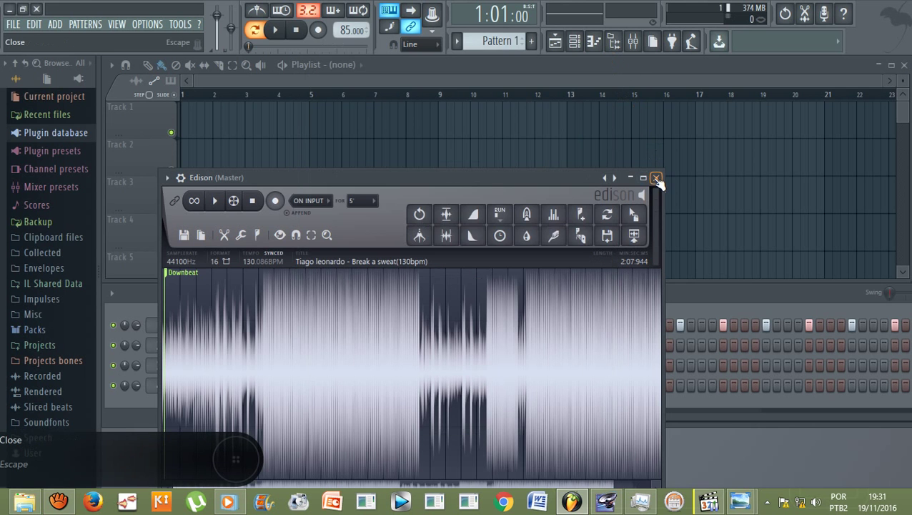
click(655, 178)
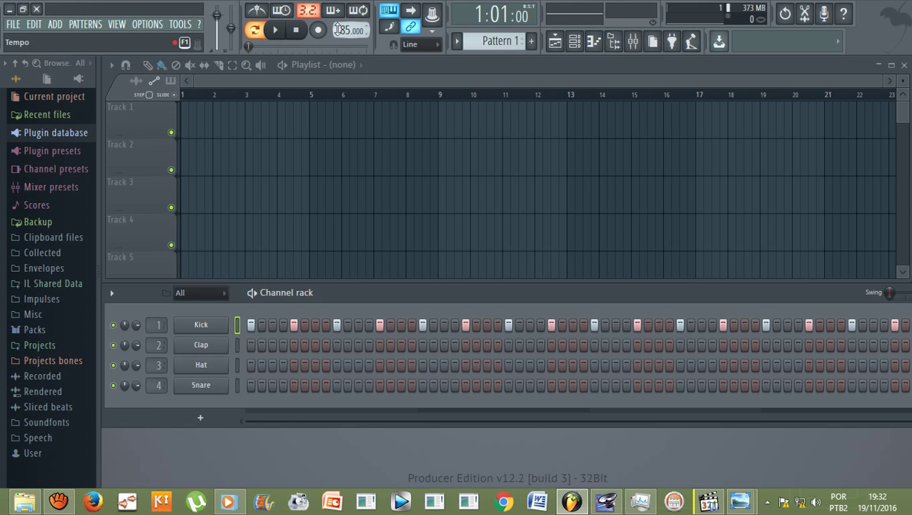
Set the project tempo to 130.086 BPM
scroll(337, 30, down, 2)
scroll(337, 29, up, 5)
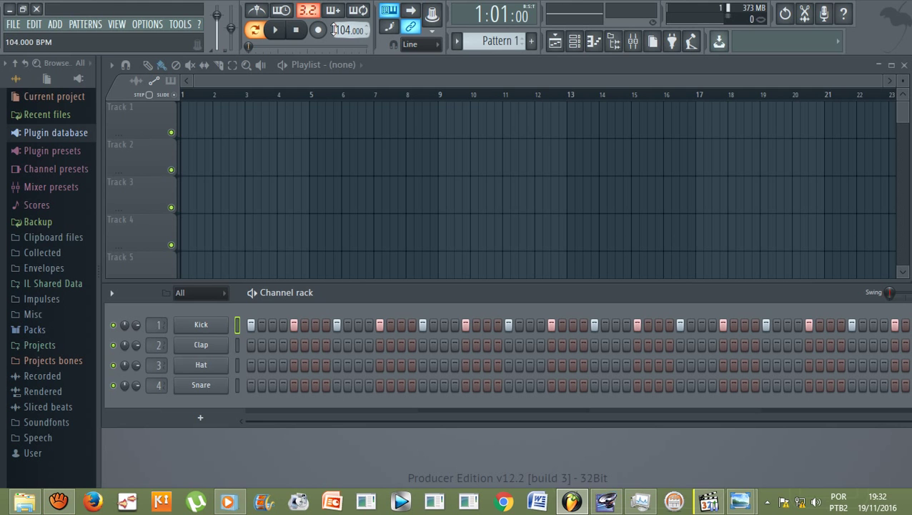
scroll(337, 30, up, 10)
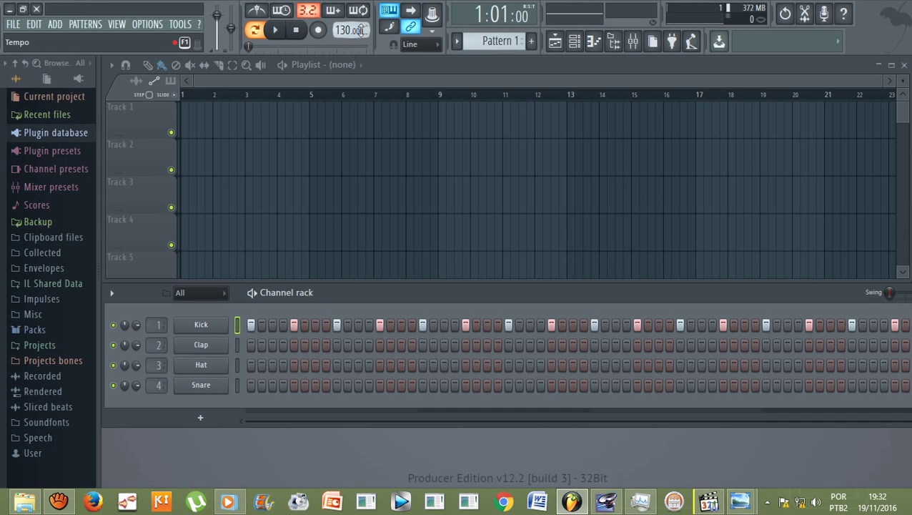
scroll(356, 32, up, 2)
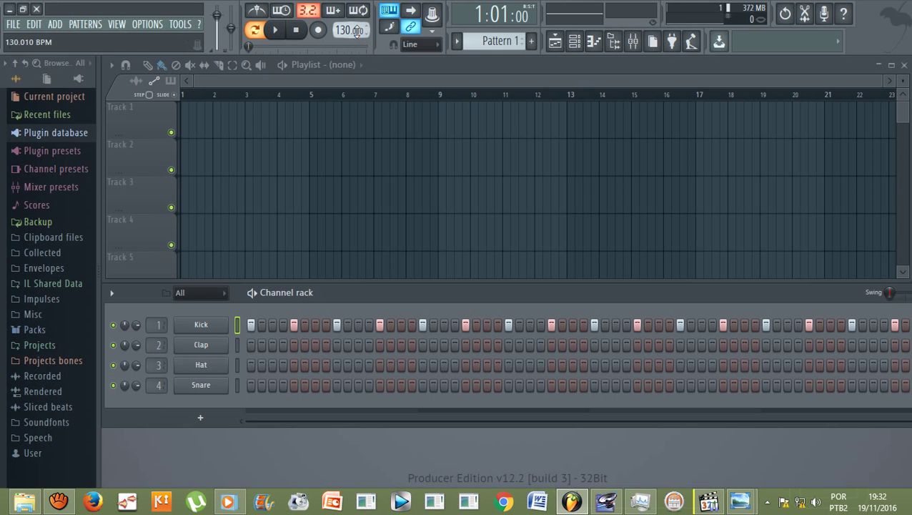
scroll(357, 31, up, 1)
scroll(361, 31, up, 1)
scroll(361, 31, up, 1)
scroll(361, 30, up, 1)
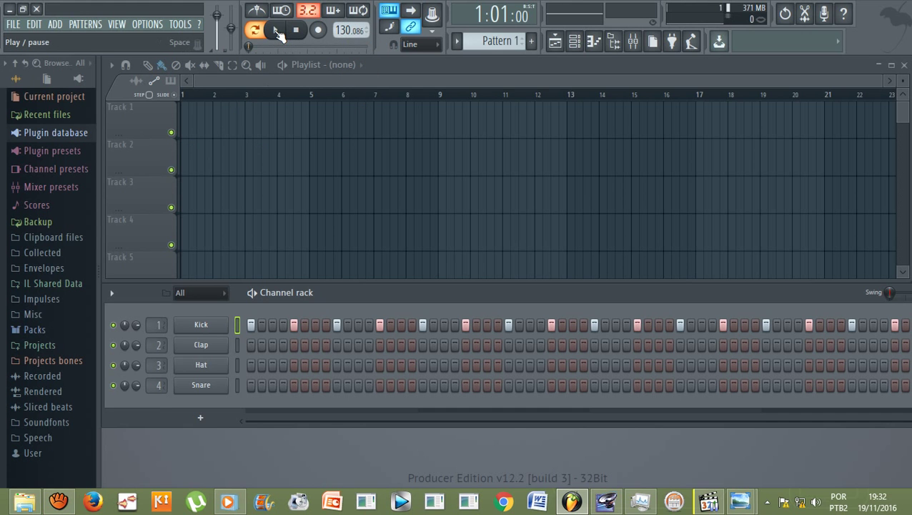
Play the kick pattern at 130.086 BPM and stop playback
click(278, 31)
click(279, 31)
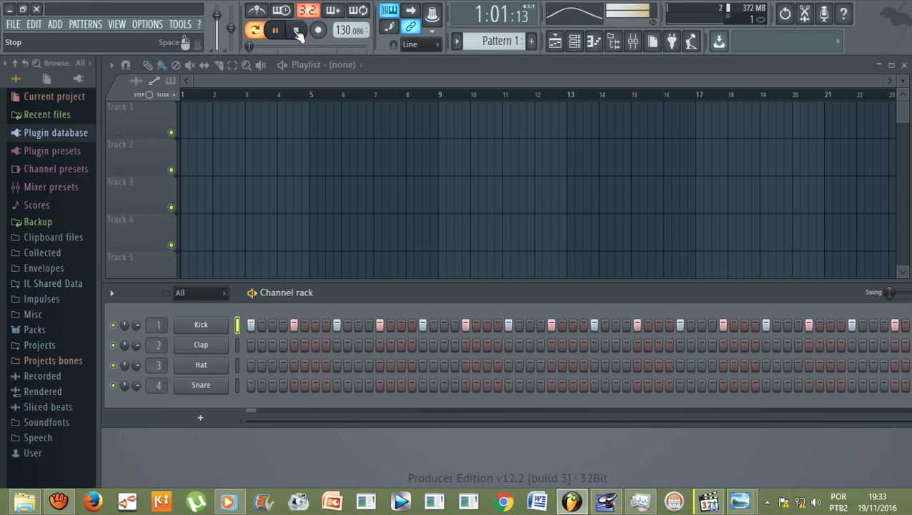
click(299, 33)
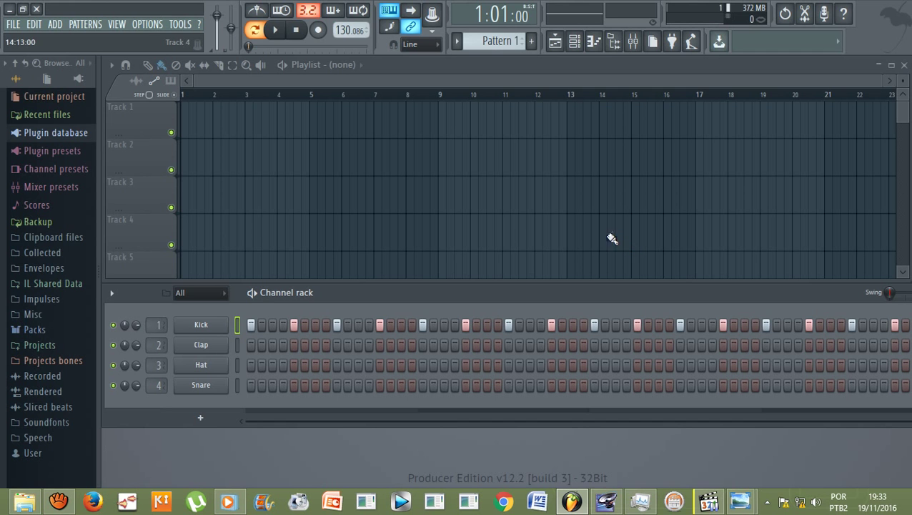
click(60, 503)
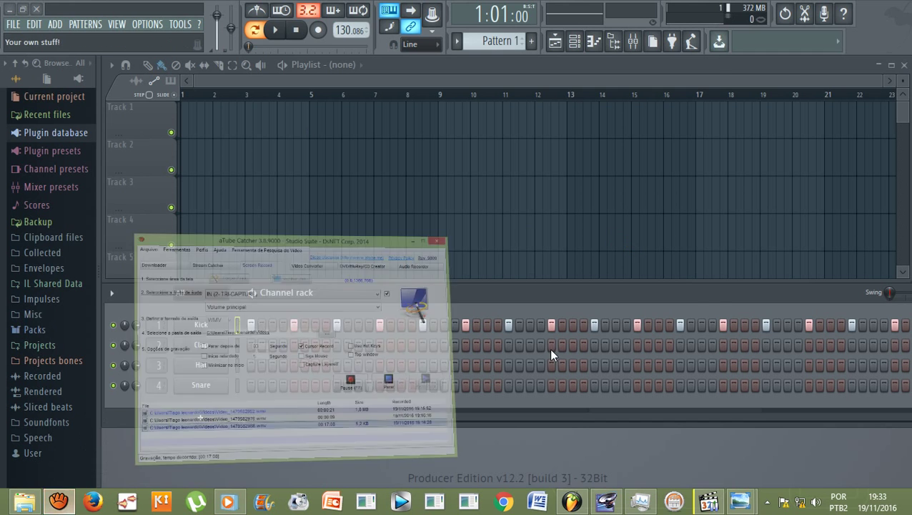